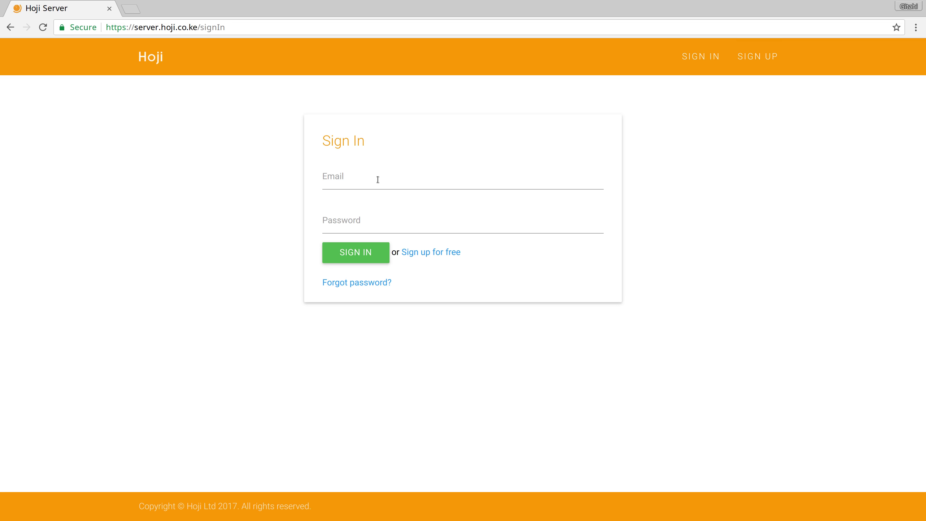
- Sign in to Hoji Server with the account email and password
click(377, 179)
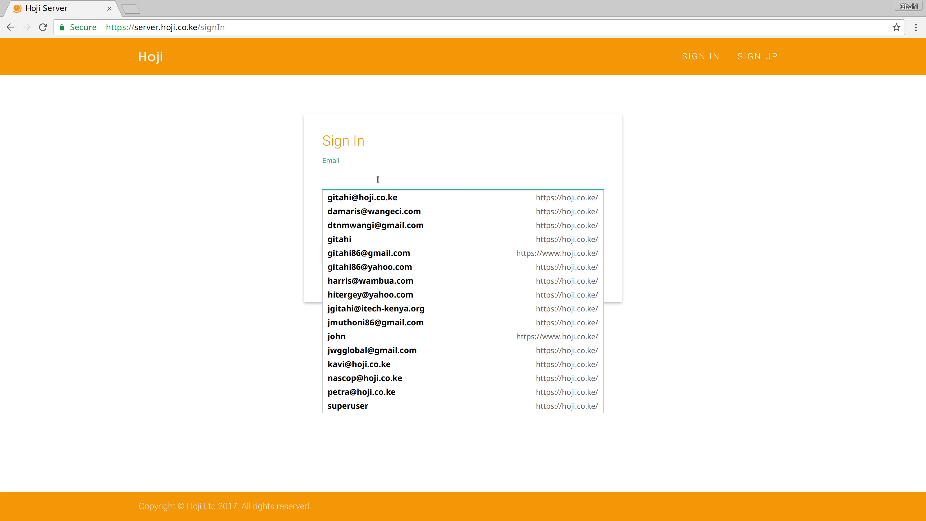
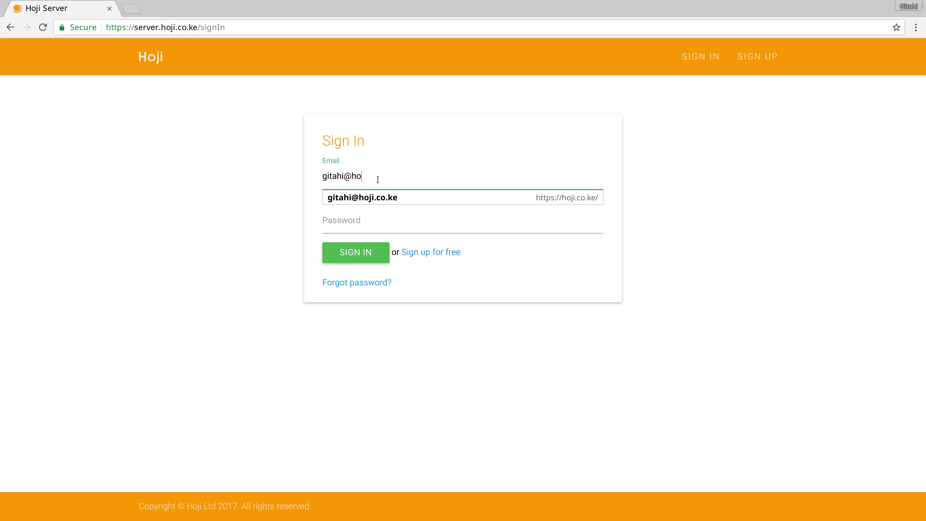
key(Tab)
text(********)
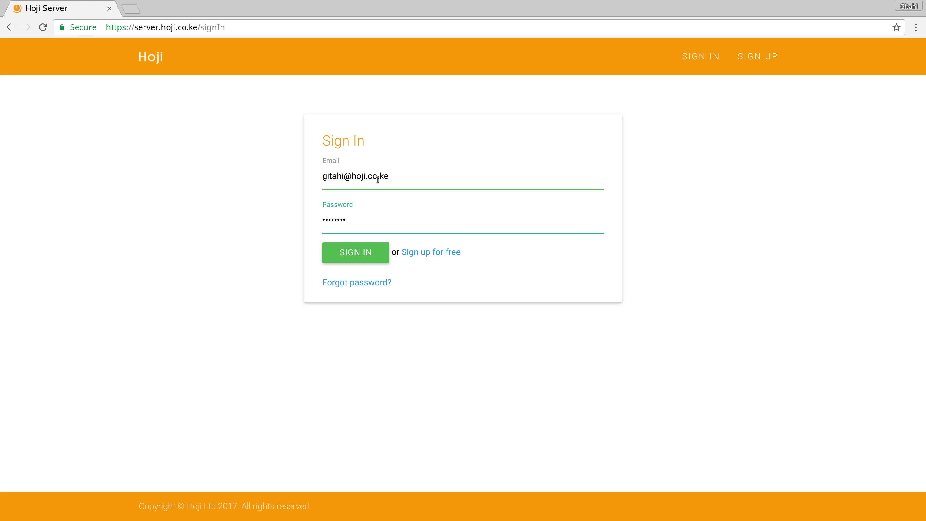
key(Return)
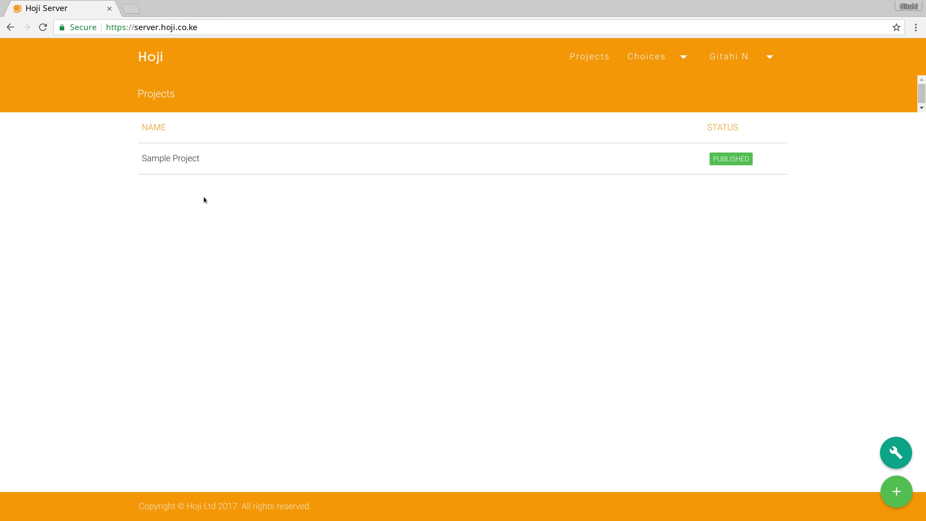
- Open Sample Project and list its forms, showing Sample Form at version 2.5
click(243, 161)
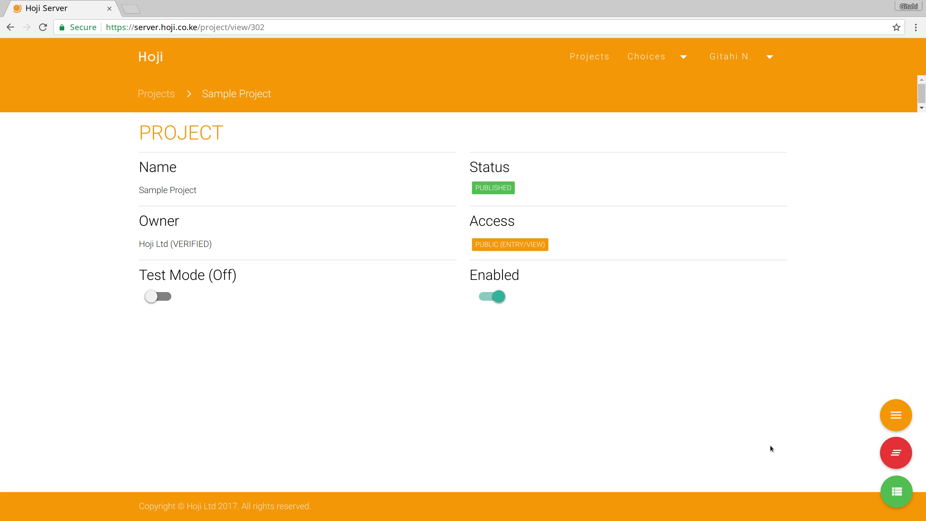
click(894, 493)
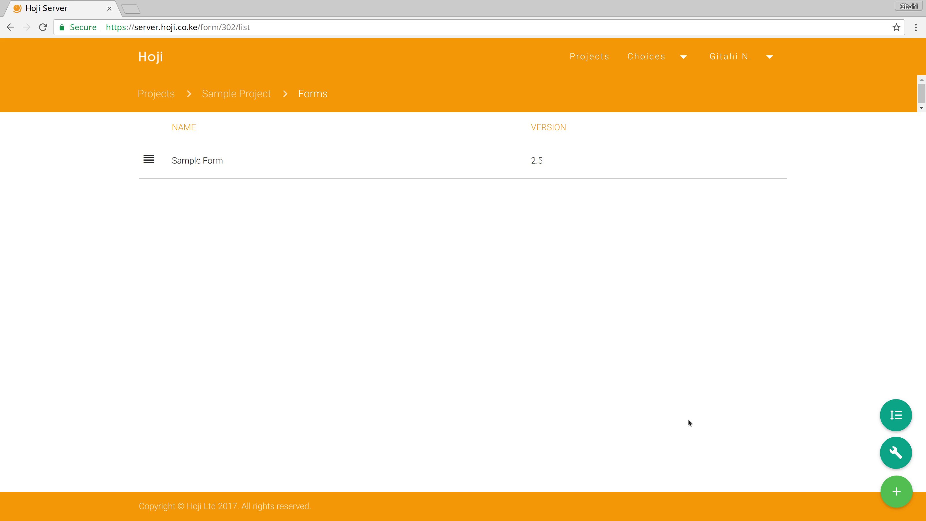
- Open Sample Form's details: 62 records, 5 credits per record, form enabled
click(359, 175)
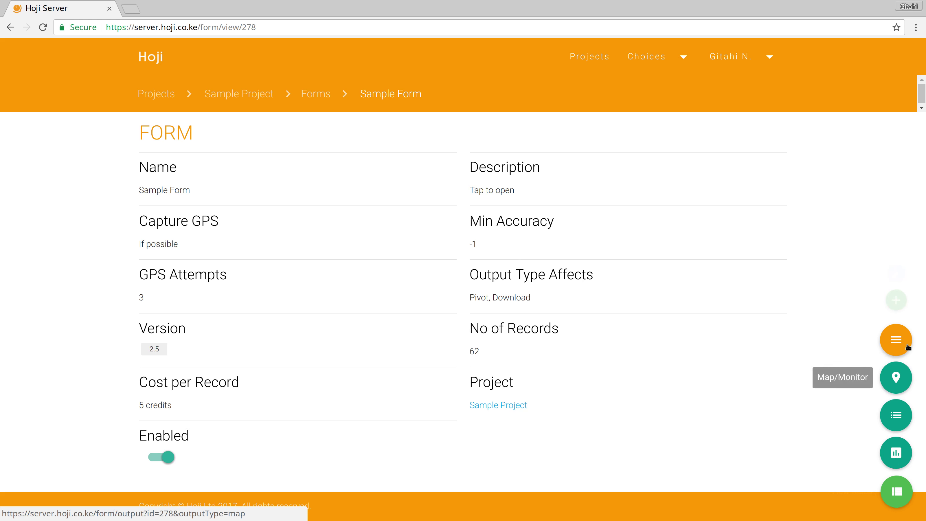
mouse_move(903, 347)
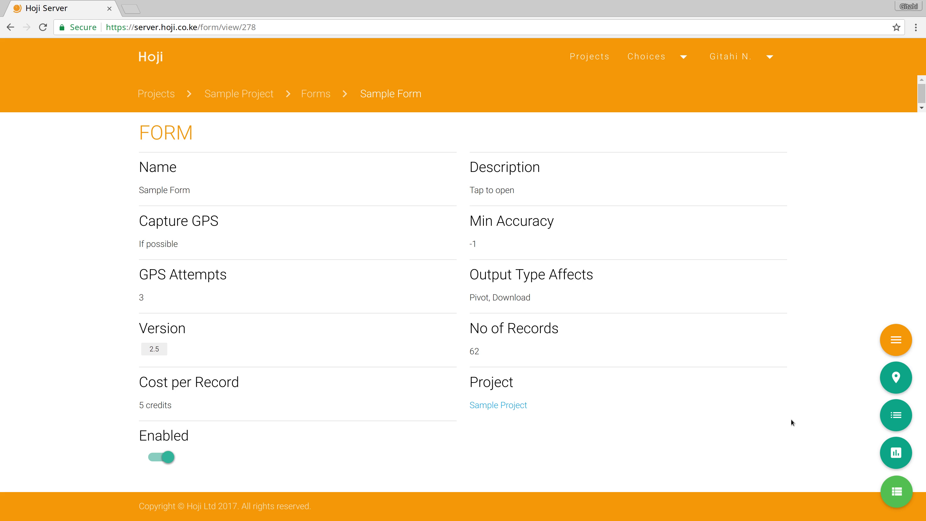
- Open Sample Form's analysis and scroll through the Gender, Age and Favorite colors charts
click(894, 459)
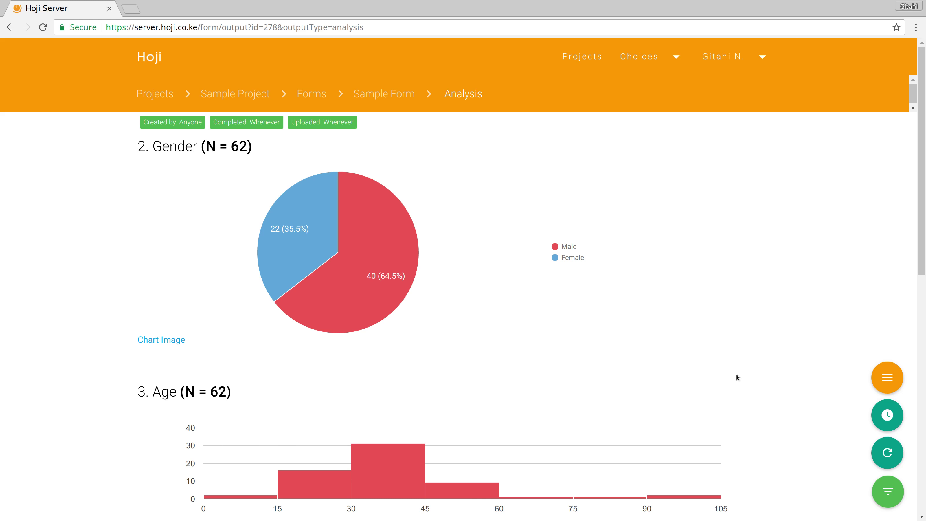
scroll(701, 379, down, 5)
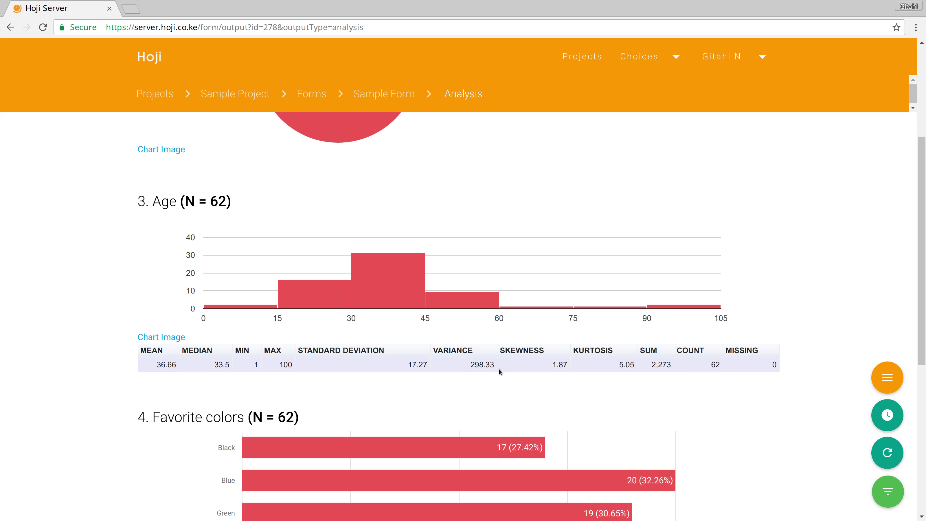
scroll(595, 366, down, 5)
scroll(595, 367, down, 2)
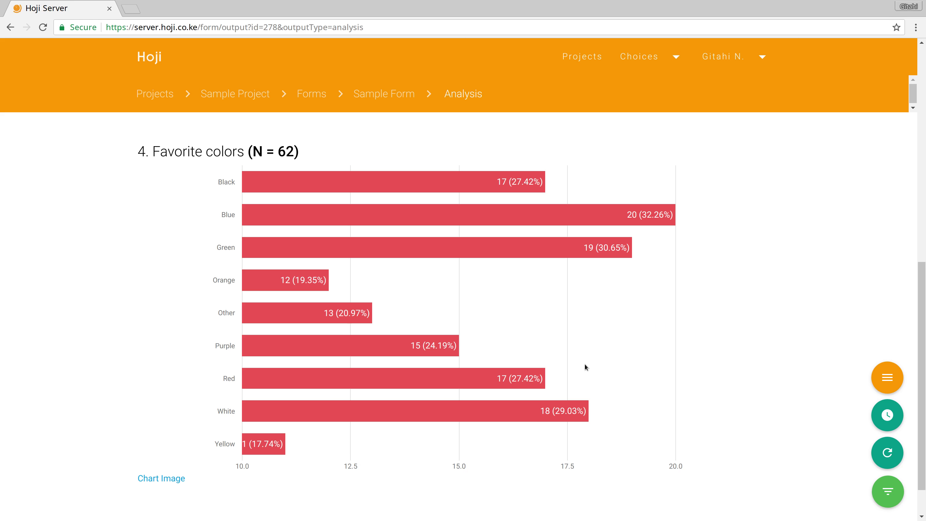
mouse_move(398, 378)
- Switch to the pivot as a column chart with Gender sorted Z–A (Male 40, Female 22)
mouse_move(880, 372)
click(889, 310)
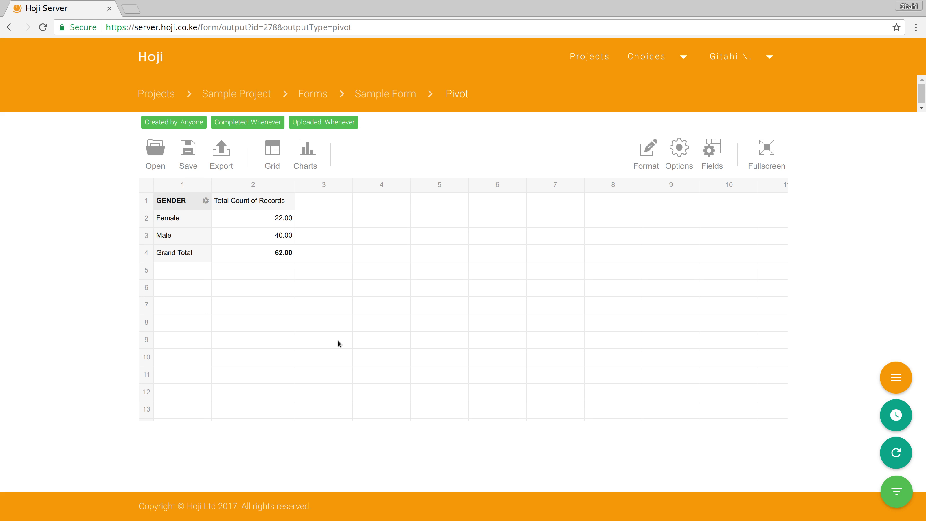
mouse_move(305, 153)
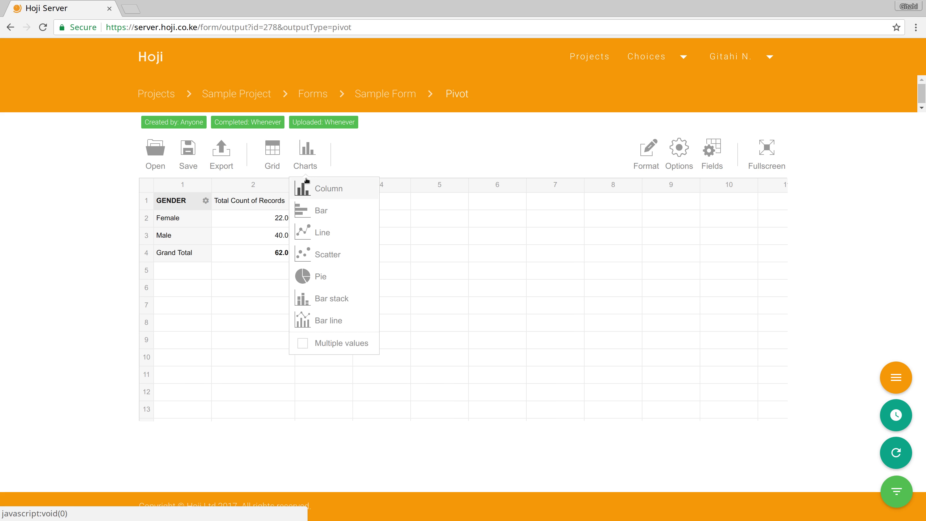
click(318, 191)
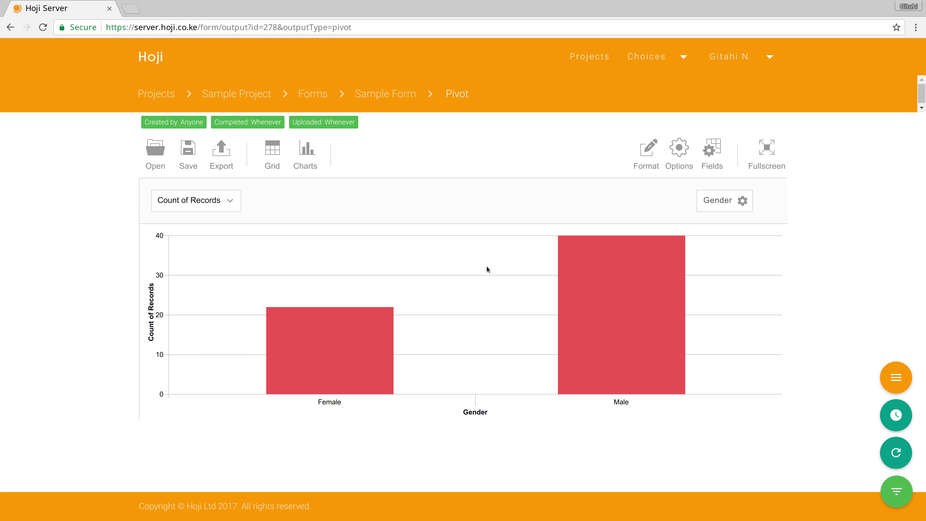
click(741, 201)
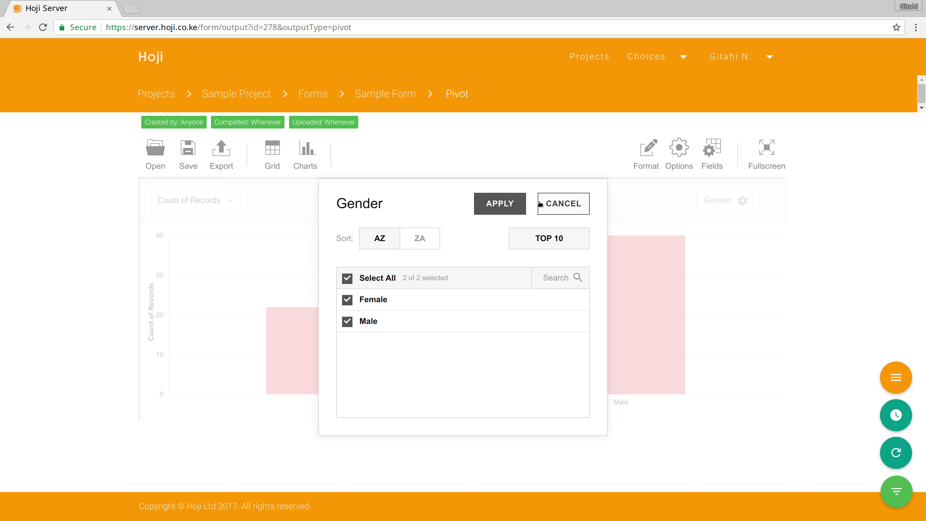
click(422, 238)
click(495, 205)
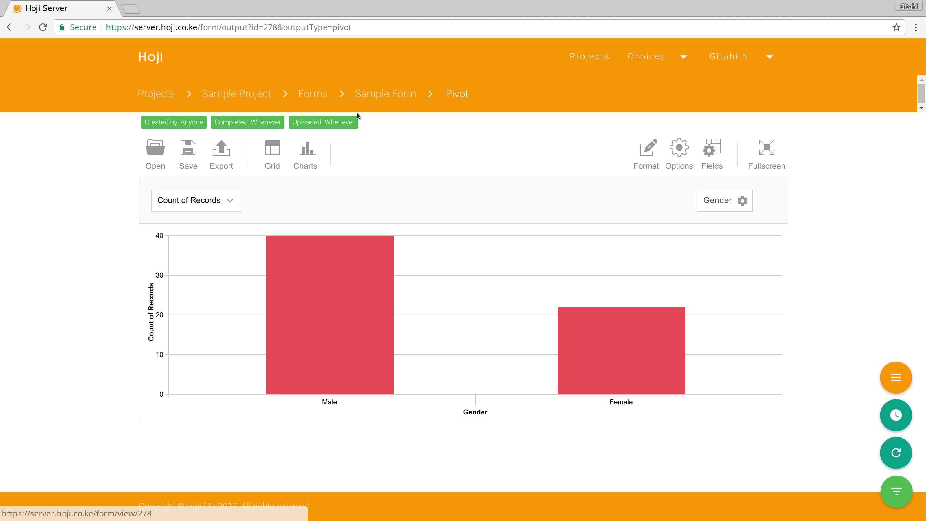
- Open Sample Form's records table and scroll right to the Location, Latitude, Longitude and GPS Accuracy columns
click(389, 96)
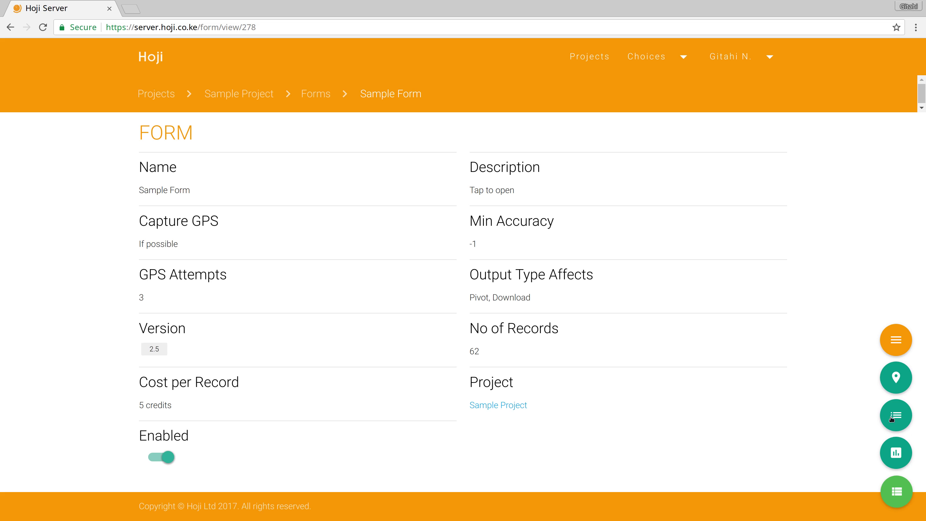
click(898, 419)
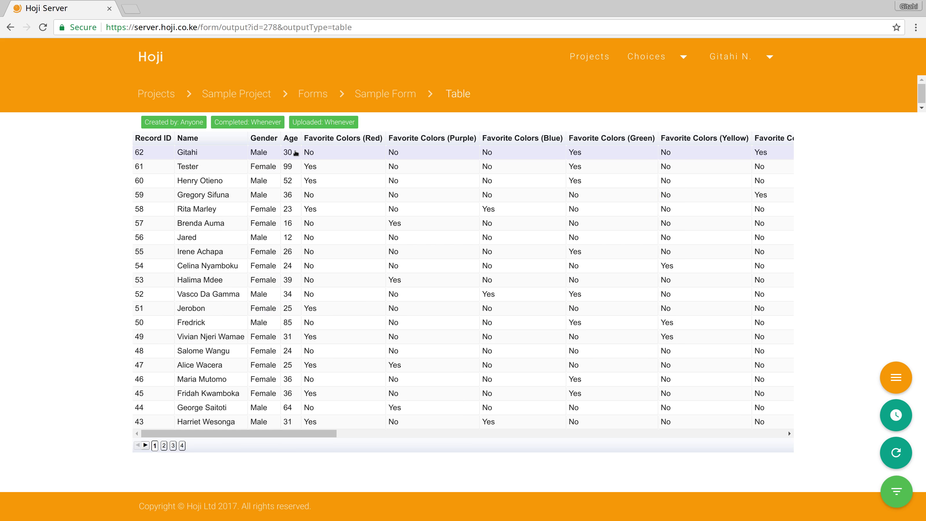
scroll(295, 153, right, 20)
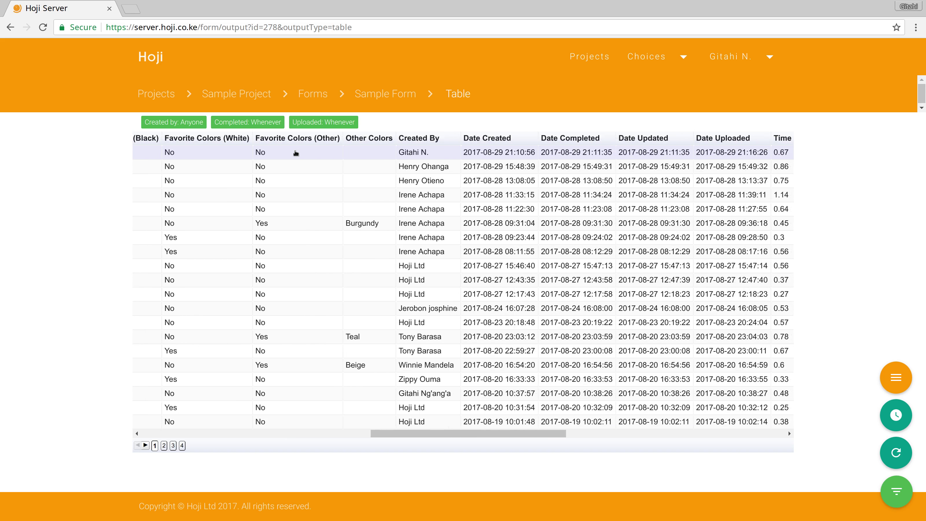
scroll(295, 153, right, 5)
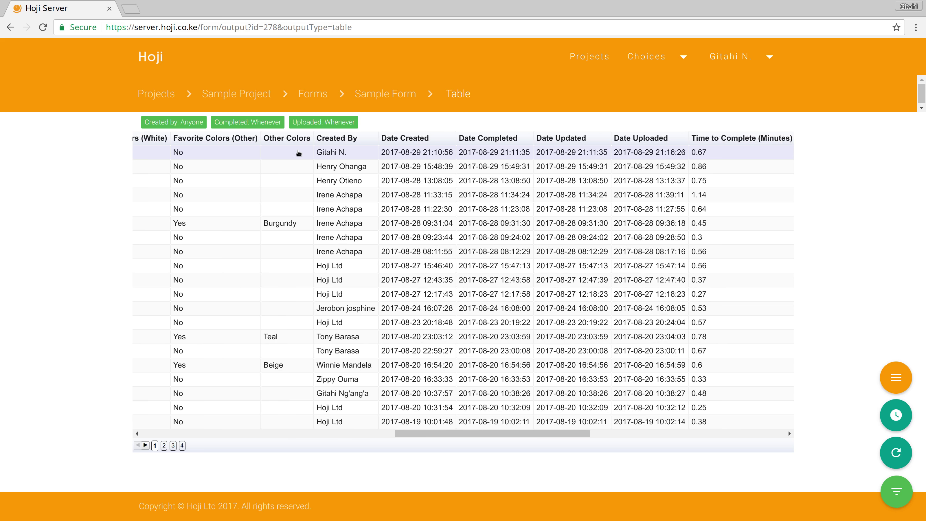
scroll(307, 153, right, 5)
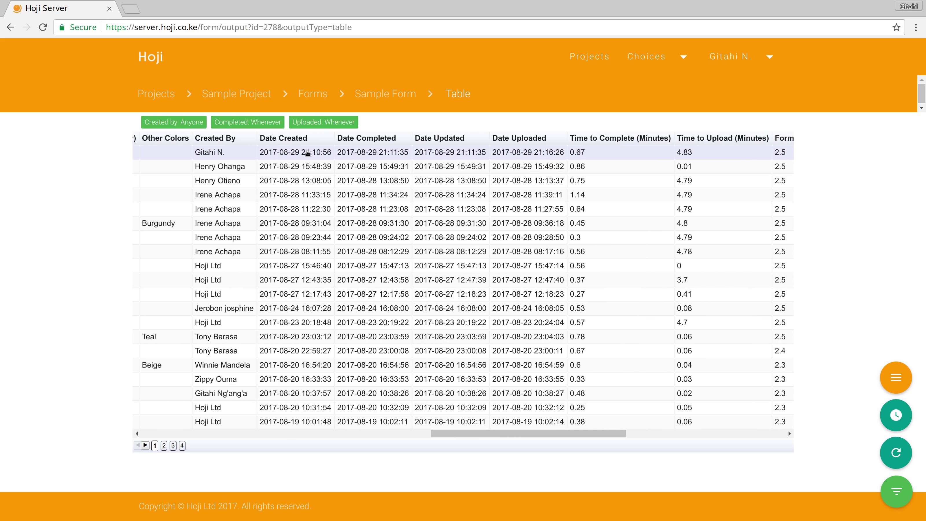
scroll(307, 153, right, 5)
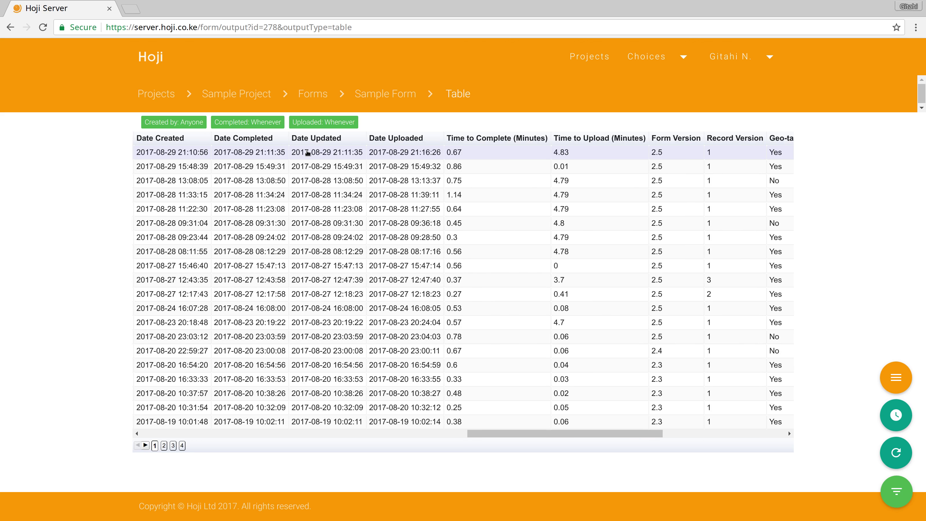
scroll(307, 153, right, 5)
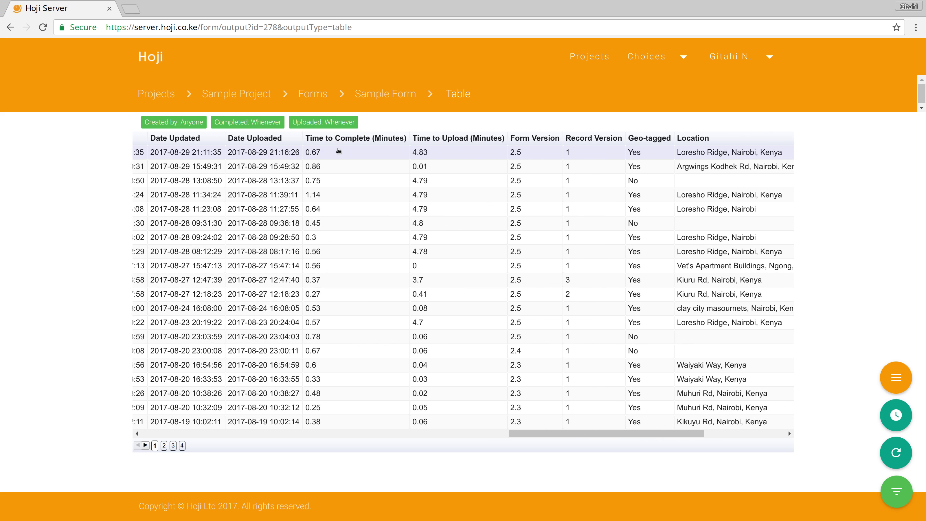
scroll(338, 150, right, 5)
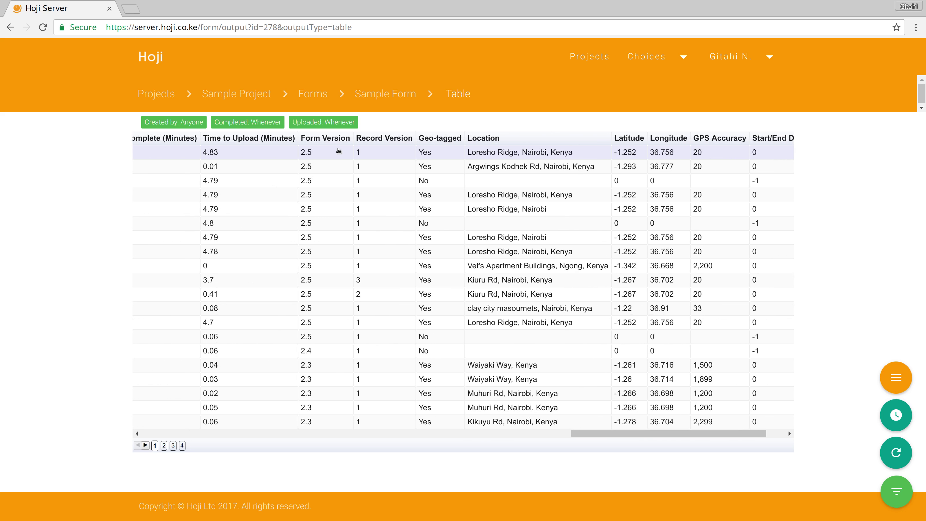
scroll(338, 150, right, 3)
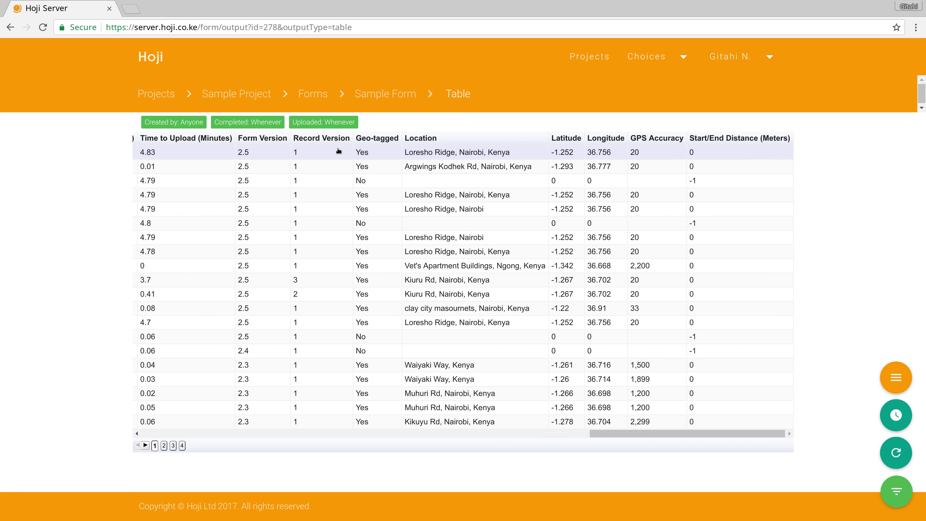
click(339, 150)
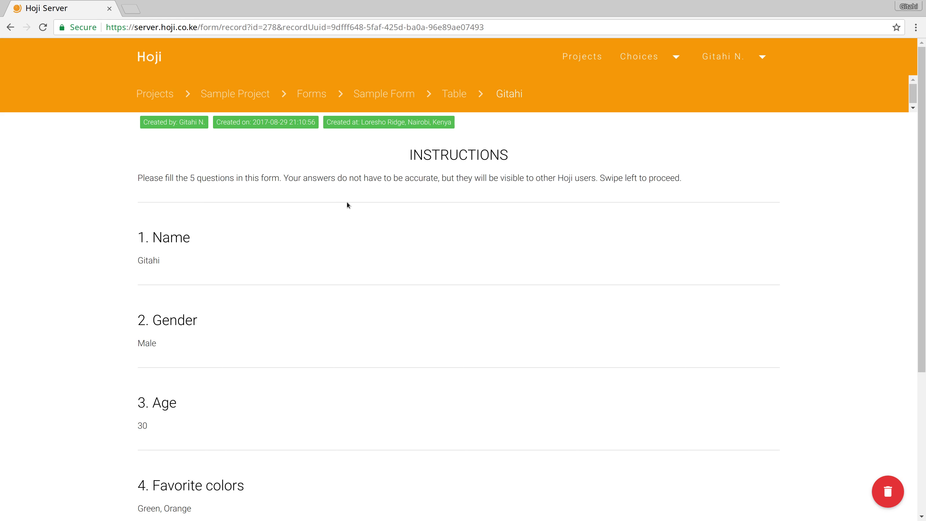
scroll(346, 202, down, 5)
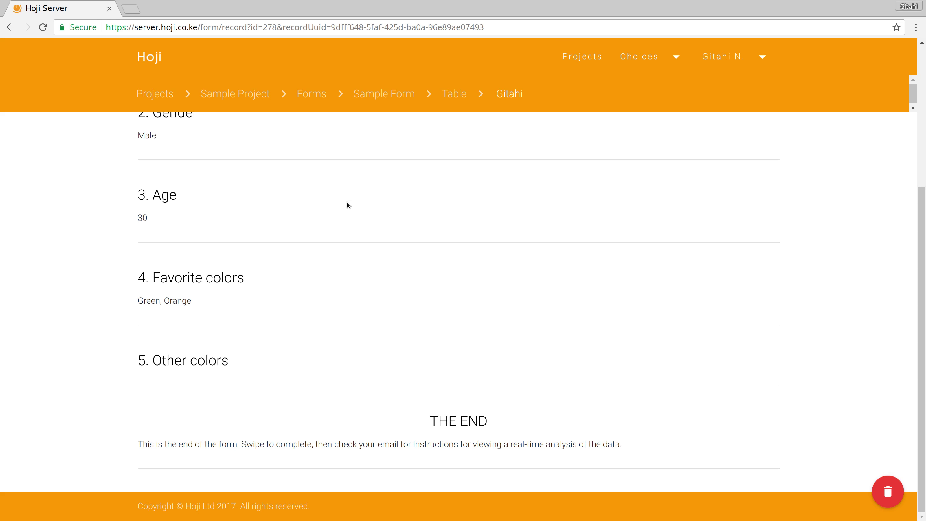
scroll(347, 202, up, 5)
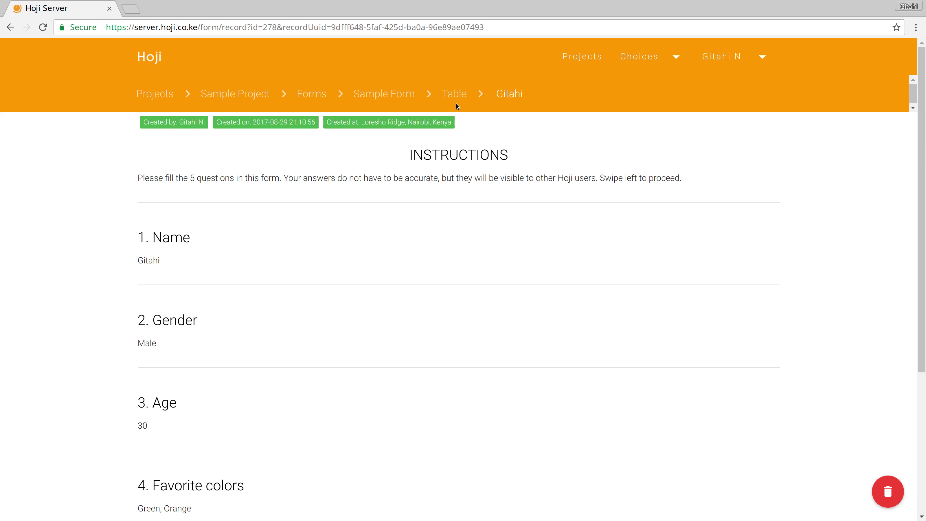
click(451, 96)
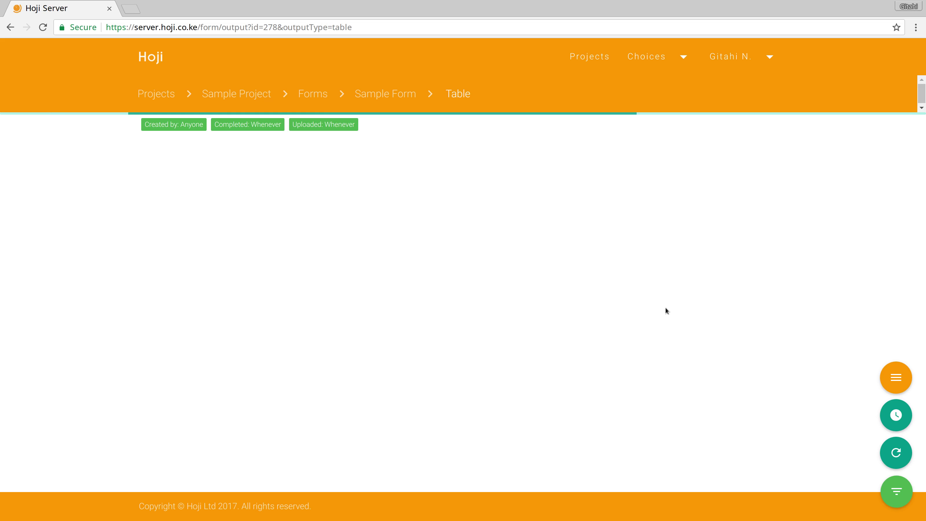
- Cancel the Customize Download dialog and return to the Sample Form details page
mouse_move(893, 362)
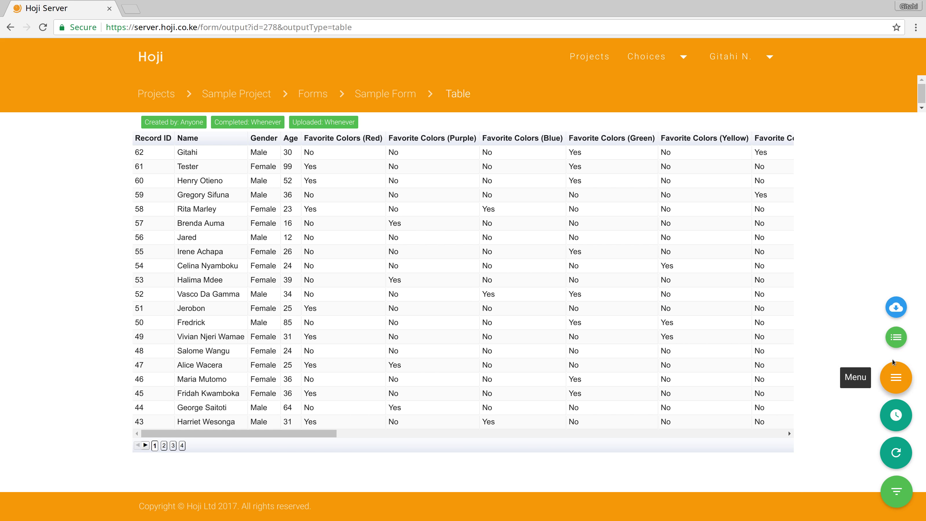
click(896, 310)
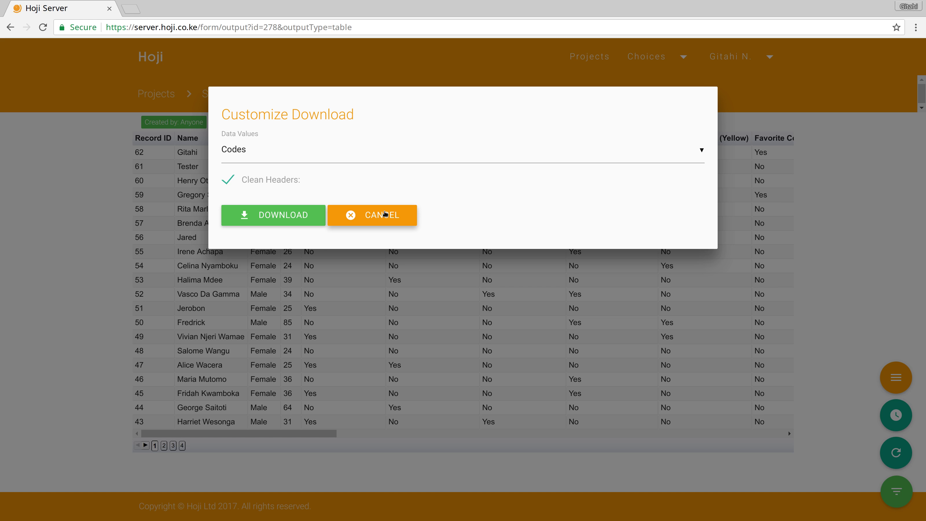
click(385, 215)
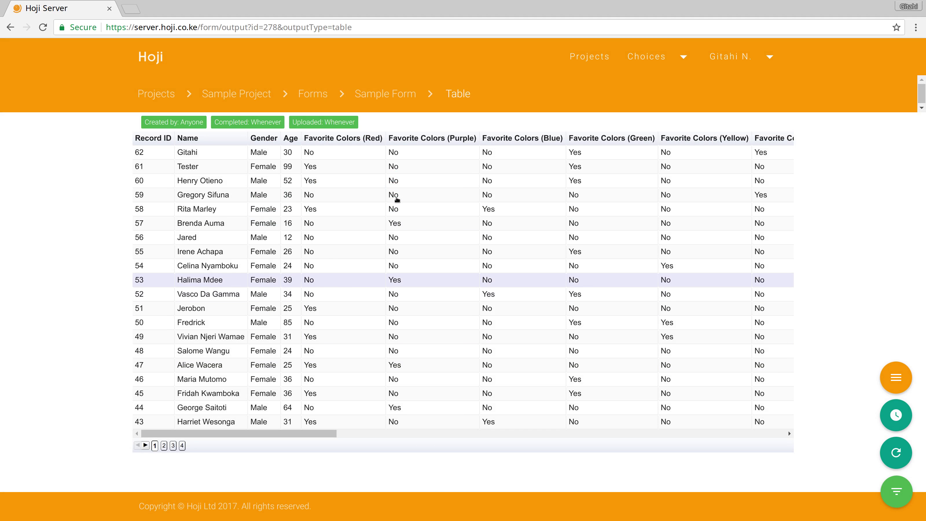
click(384, 95)
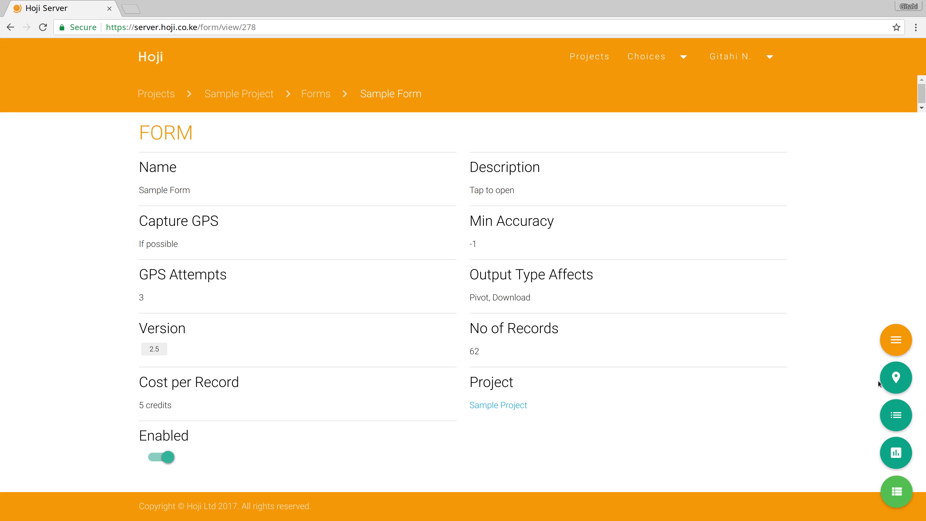
- Plot the records on the Kenya map and view, then close, the Jogoo Road, Nairobi marker details
click(890, 382)
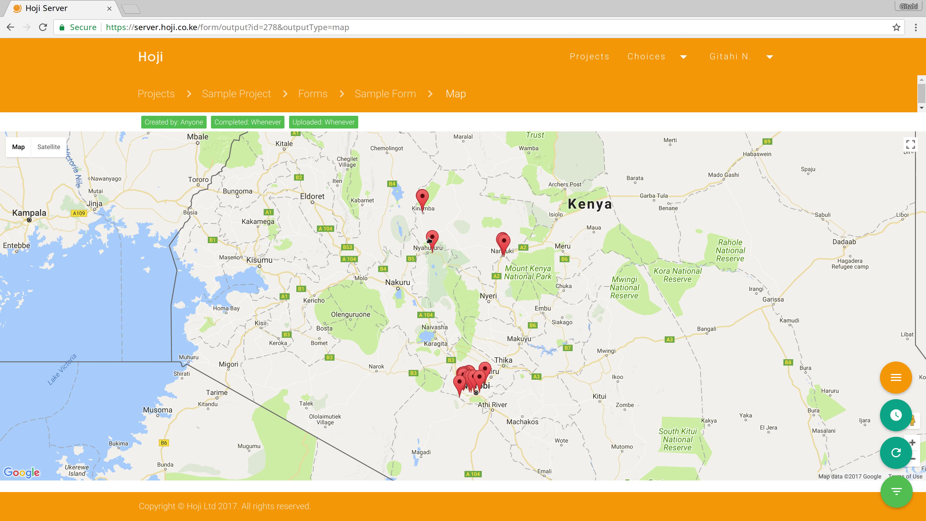
mouse_move(432, 237)
click(482, 381)
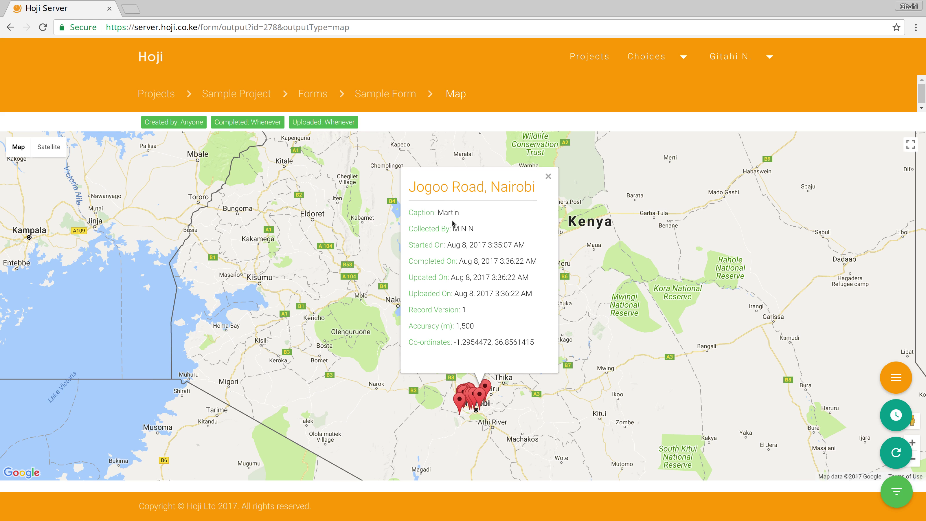
click(548, 176)
mouse_move(892, 380)
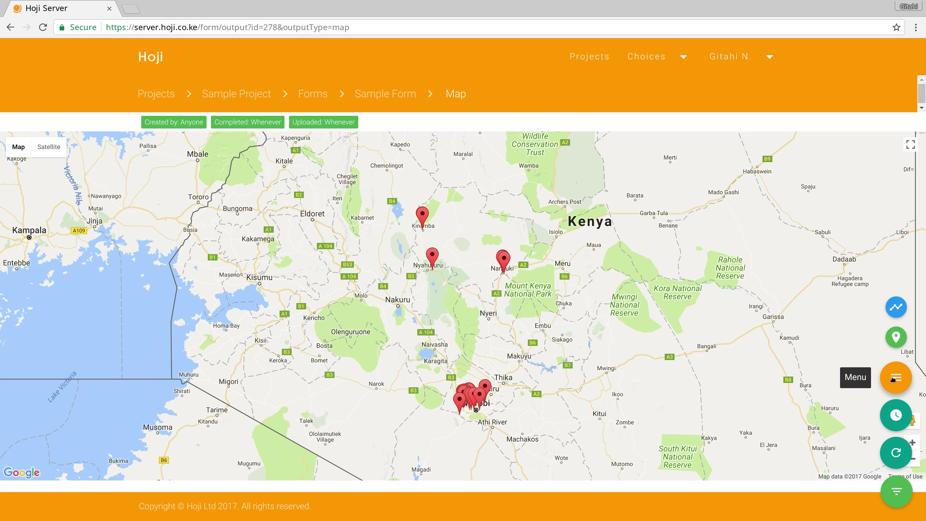
- Open the Monitor page and scroll through geo-tagging (53 of 62), GPS accuracy and start/end distance charts
click(895, 306)
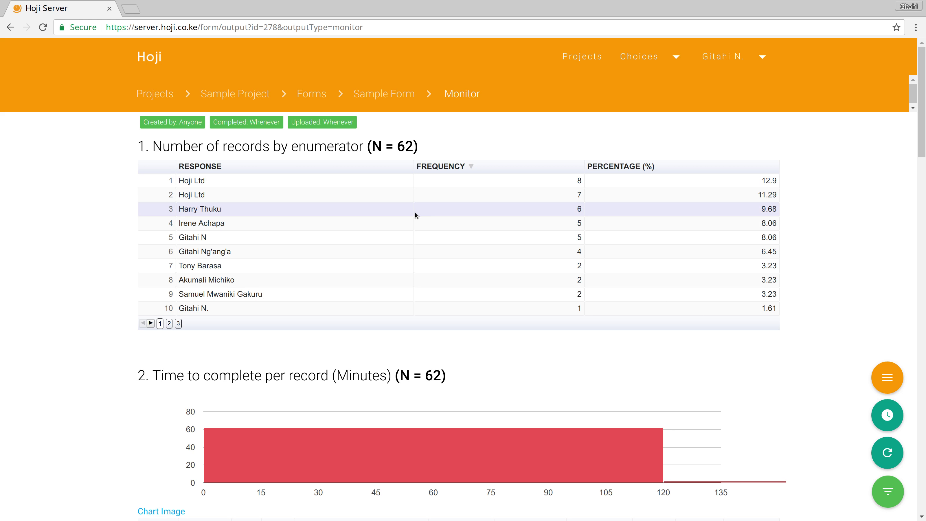
scroll(414, 211, down, 3)
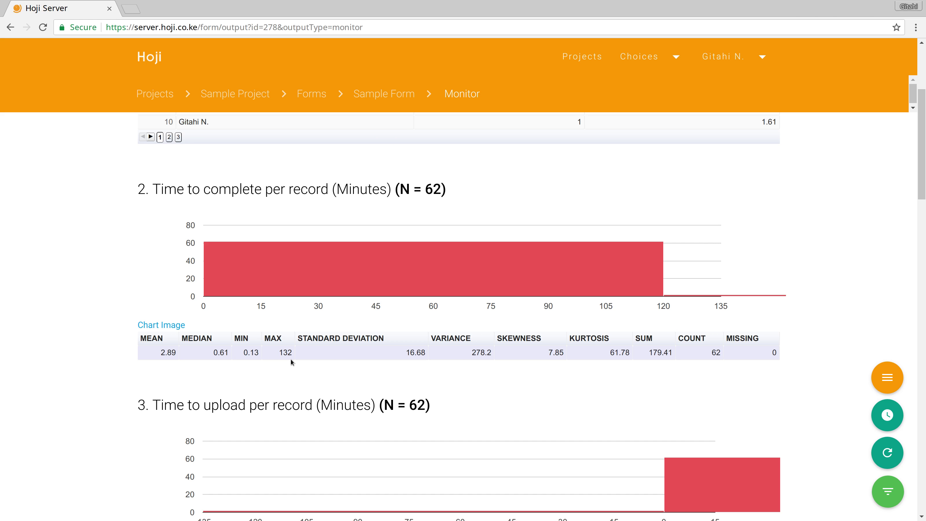
scroll(290, 360, down, 4)
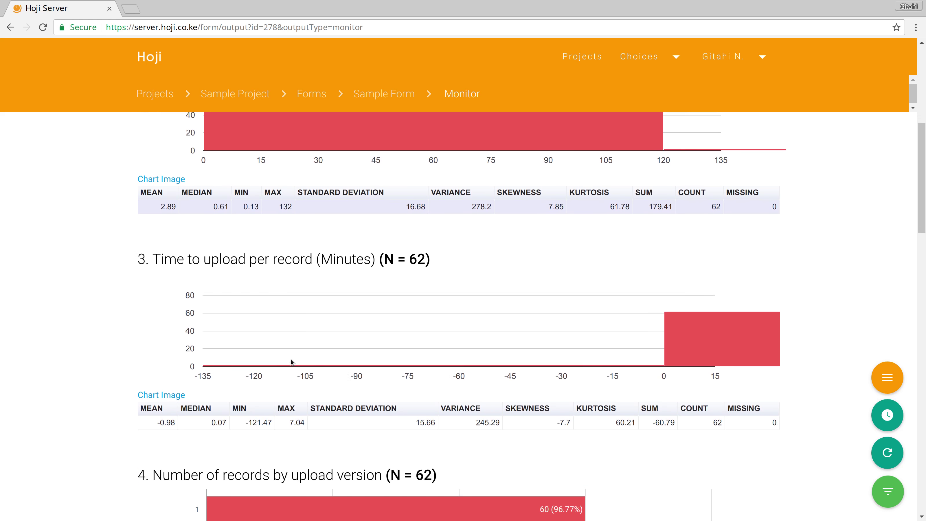
scroll(291, 360, down, 2)
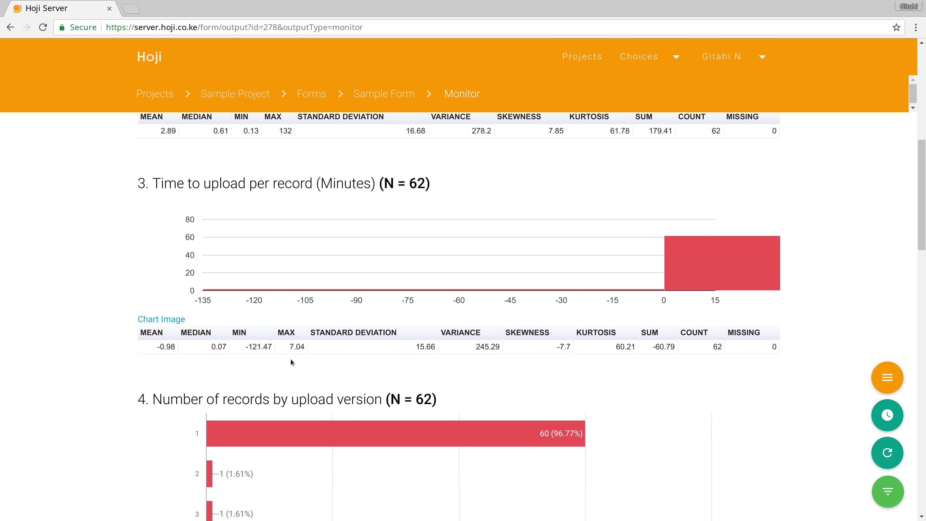
scroll(291, 360, down, 7)
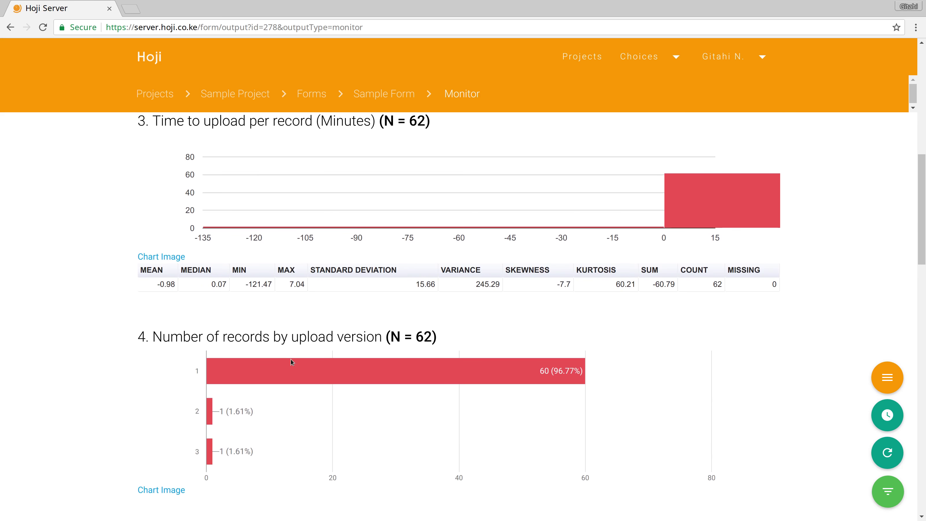
scroll(291, 359, down, 14)
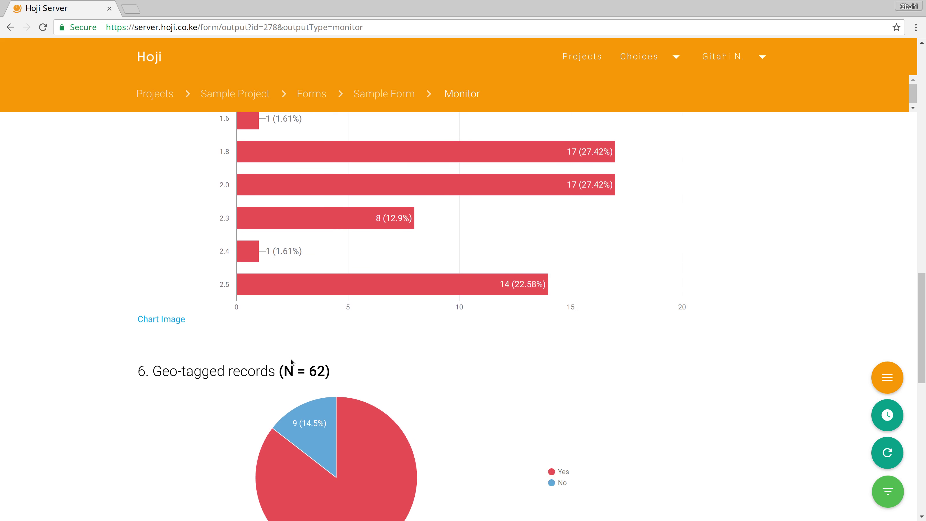
scroll(319, 330, down, 5)
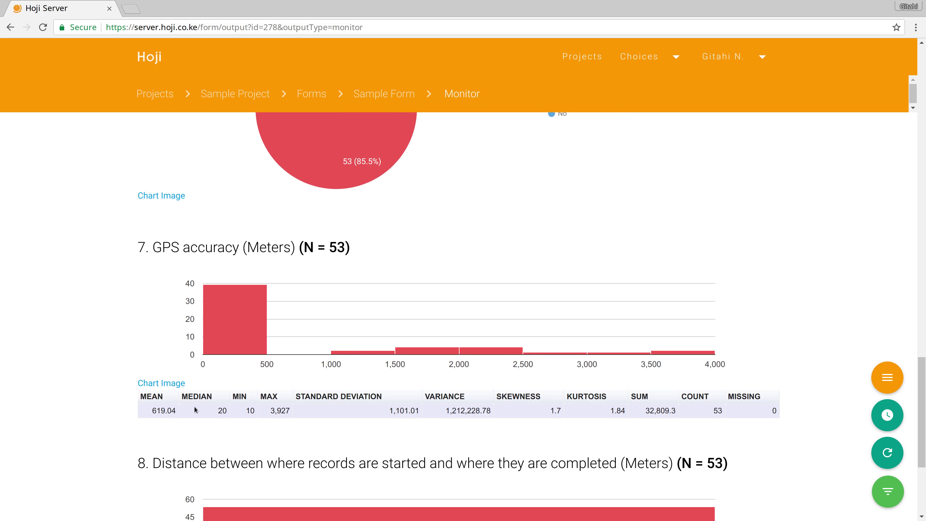
scroll(352, 392, down, 5)
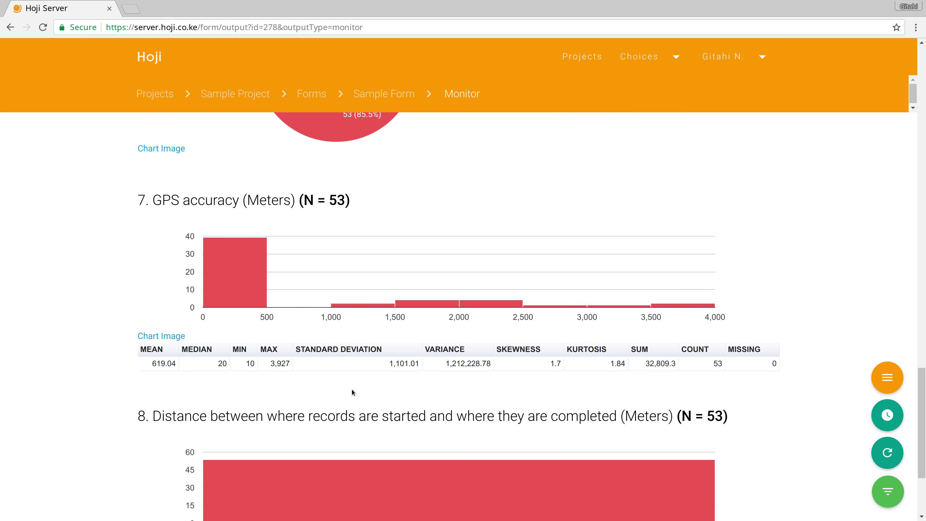